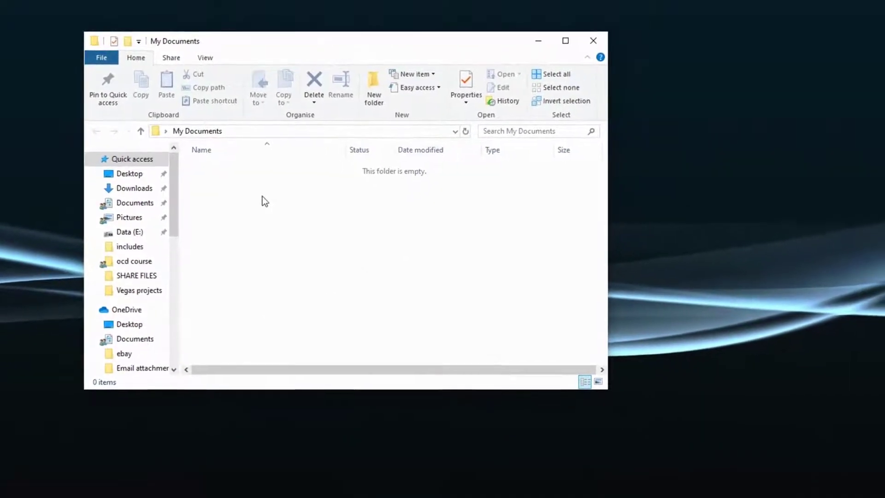
{"action": "right_click", "coordinate": [259, 195]}
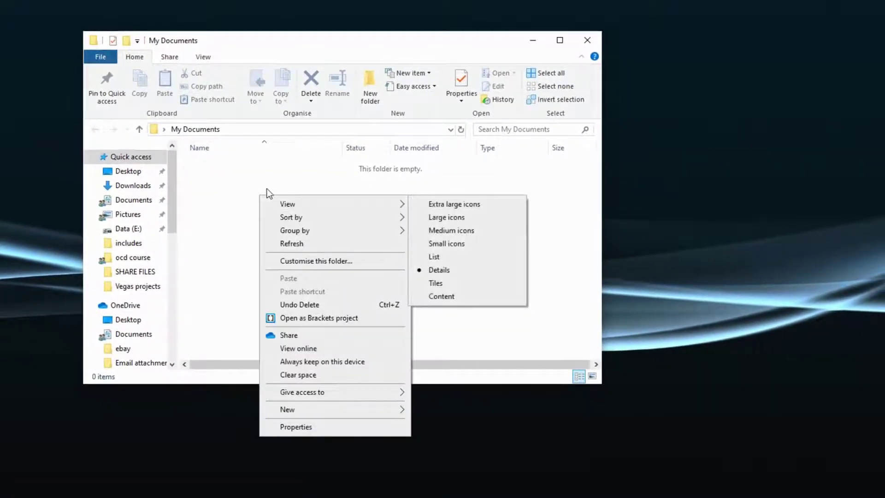
{"action": "left_click", "coordinate": [267, 188]}
{"action": "right_click", "coordinate": [265, 185]}
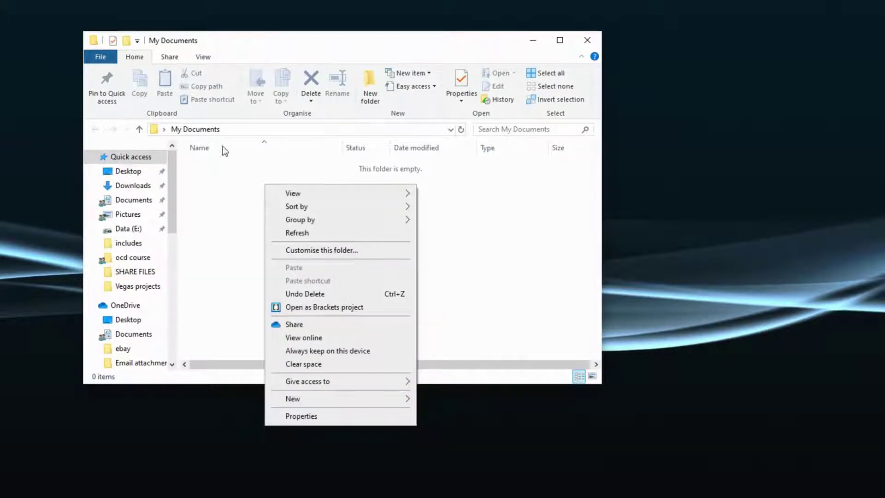
{"action": "right_click", "coordinate": [241, 259]}
{"action": "mouse_move", "coordinate": [299, 469]}
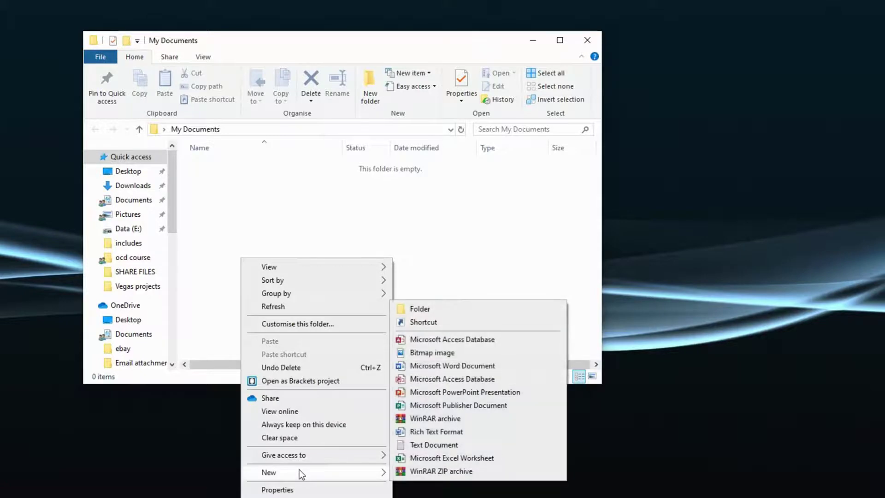
{"action": "left_click", "coordinate": [345, 235]}
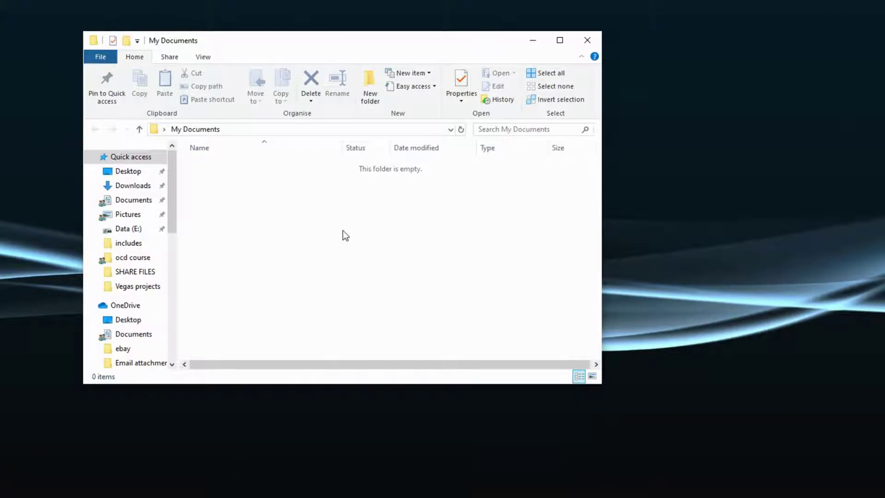
Step: Create a new folder named "My Line Dance Business" in My Documents
{"action": "left_click", "coordinate": [370, 79]}
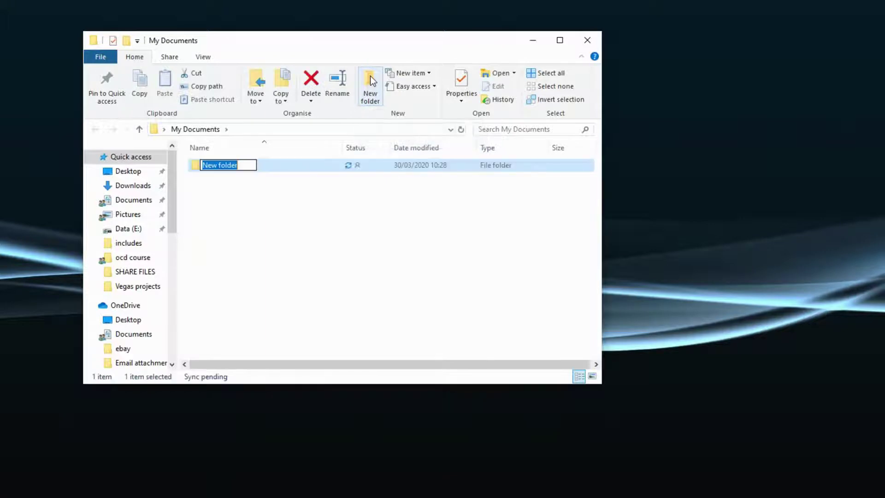
{"action": "type", "text": "M"}
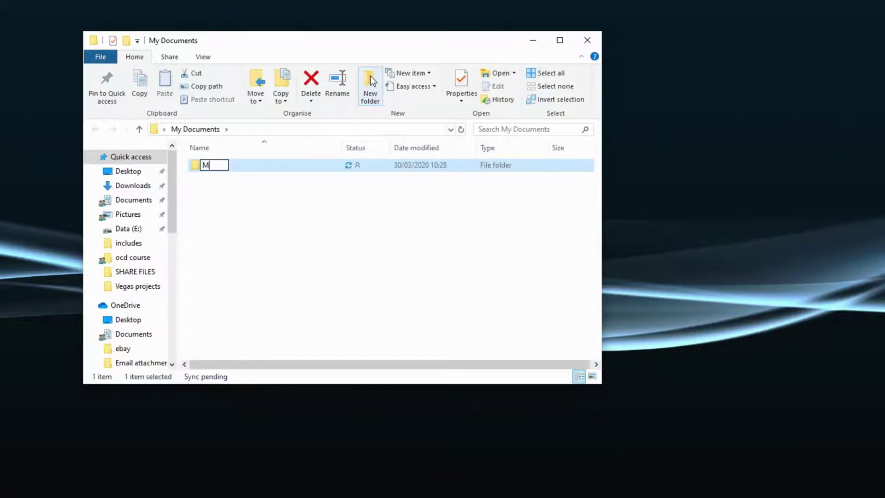
{"action": "type", "text": "y Line "}
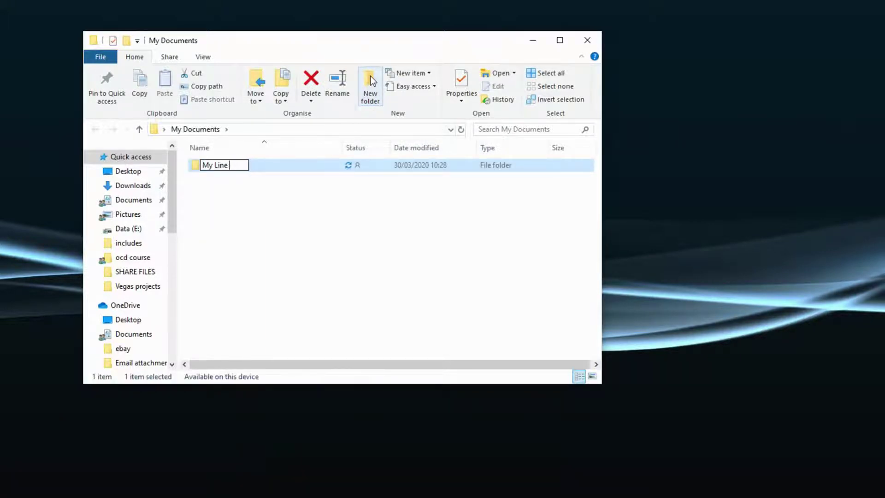
{"action": "type", "text": "Dance Business"}
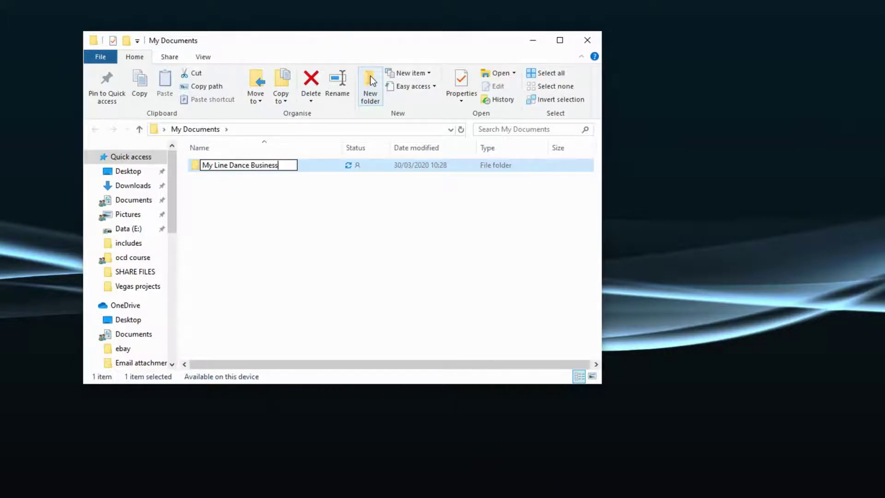
{"action": "key", "text": "Return"}
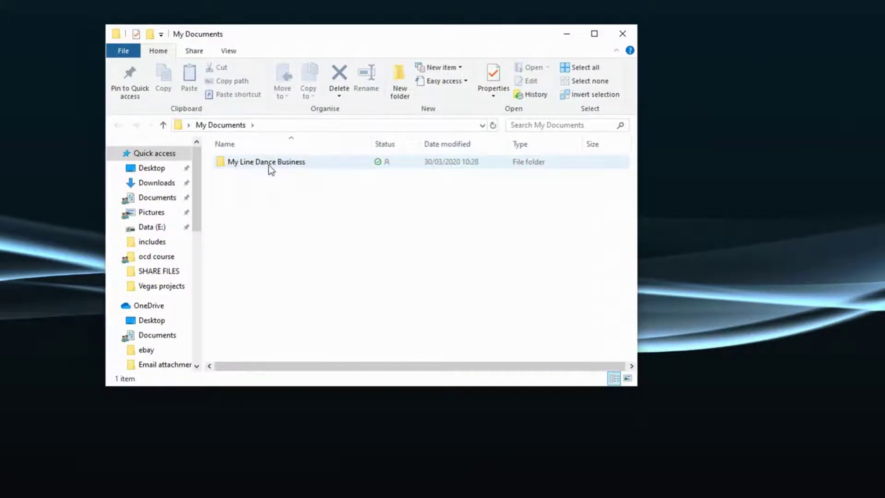
{"action": "left_click", "coordinate": [269, 165]}
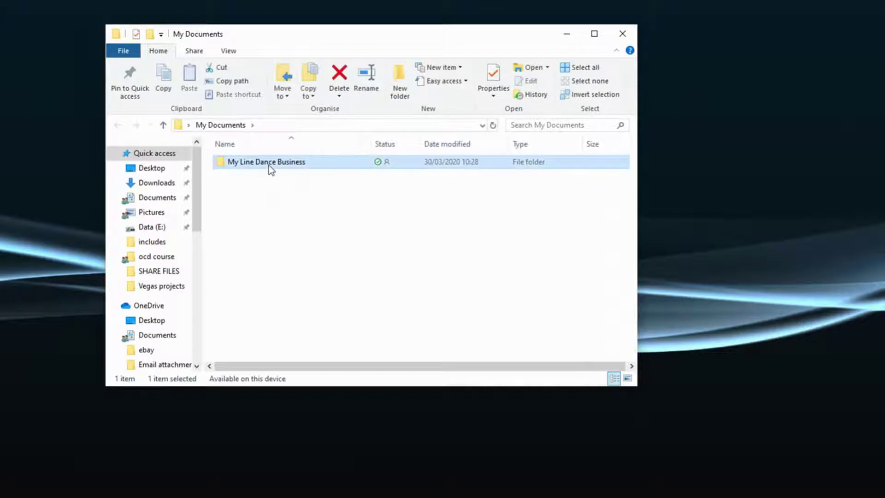
{"action": "right_click", "coordinate": [271, 168]}
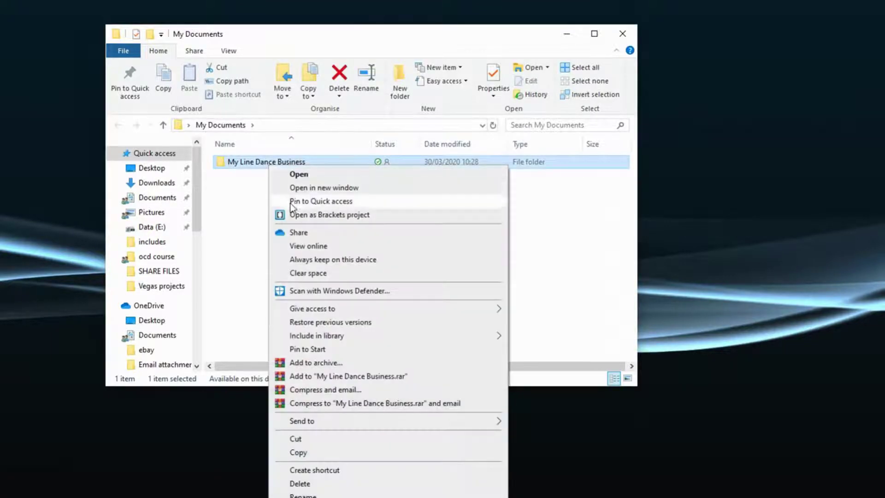
{"action": "left_click", "coordinate": [217, 231]}
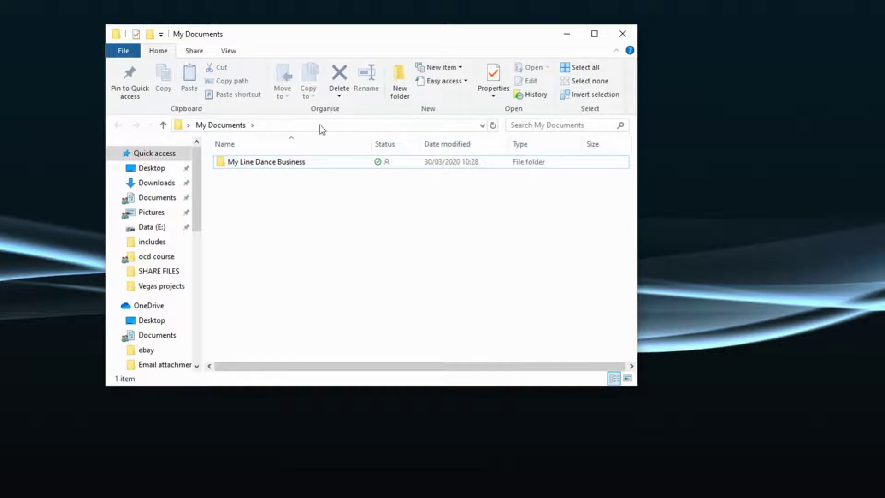
Step: Open the My Line Dance Business folder and create a subfolder named "accounts" in it
{"action": "double_click", "coordinate": [269, 167]}
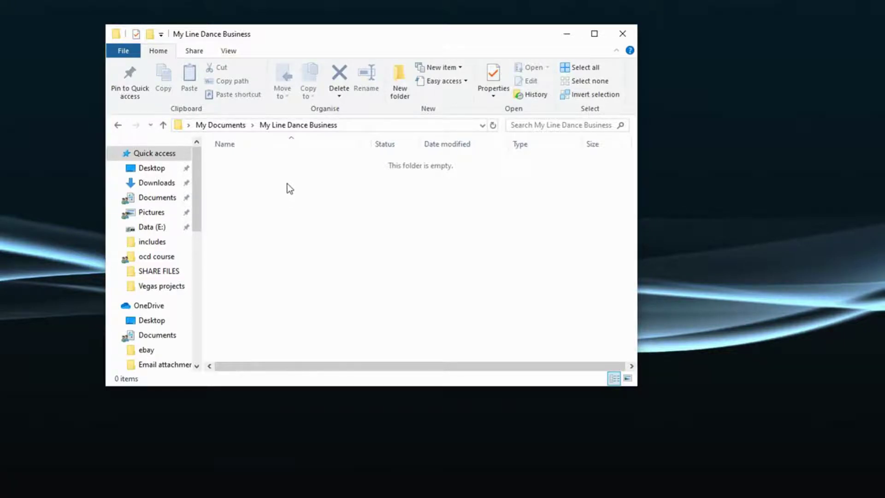
{"action": "right_click", "coordinate": [287, 183]}
{"action": "left_click", "coordinate": [250, 183]}
{"action": "left_click", "coordinate": [400, 94]}
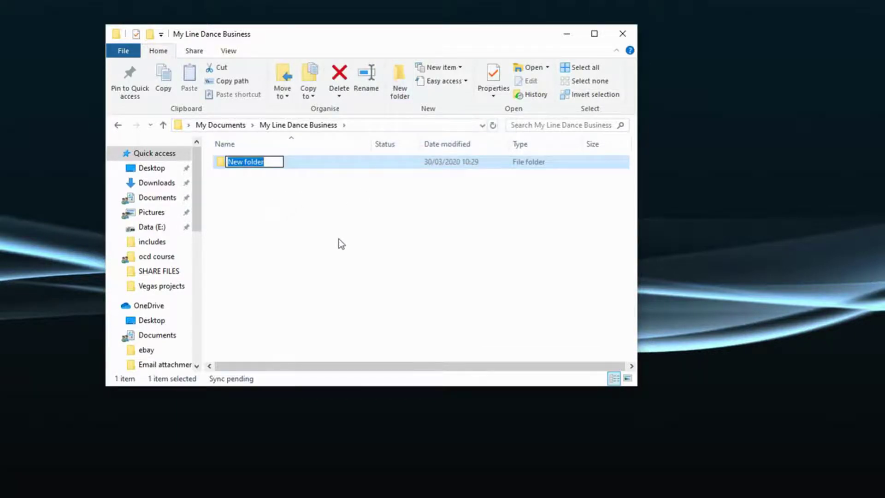
{"action": "type", "text": "account"}
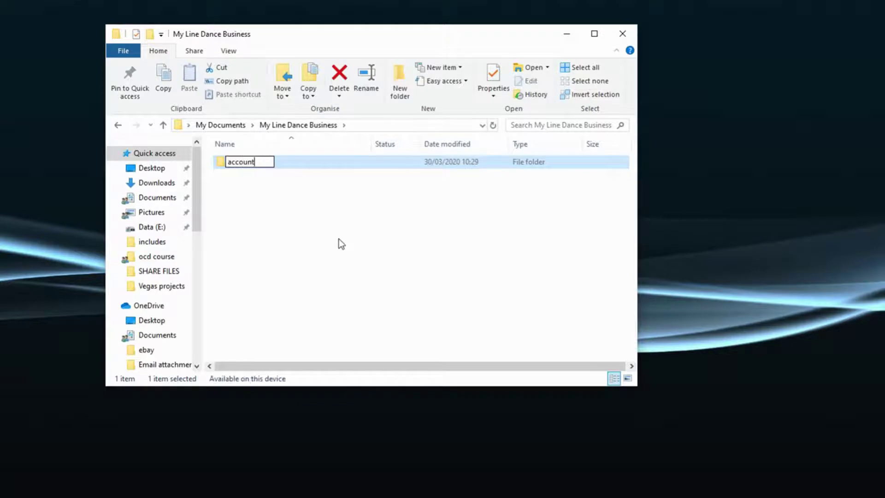
{"action": "type", "text": "s"}
{"action": "left_click", "coordinate": [258, 185]}
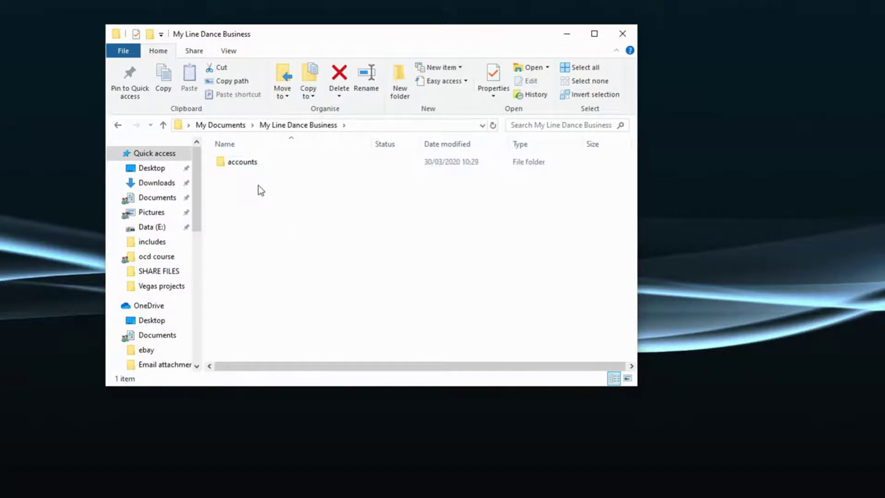
Step: Create another subfolder named "dance scripts" in the My Line Dance Business folder
{"action": "right_click", "coordinate": [258, 186]}
{"action": "mouse_move", "coordinate": [342, 406]}
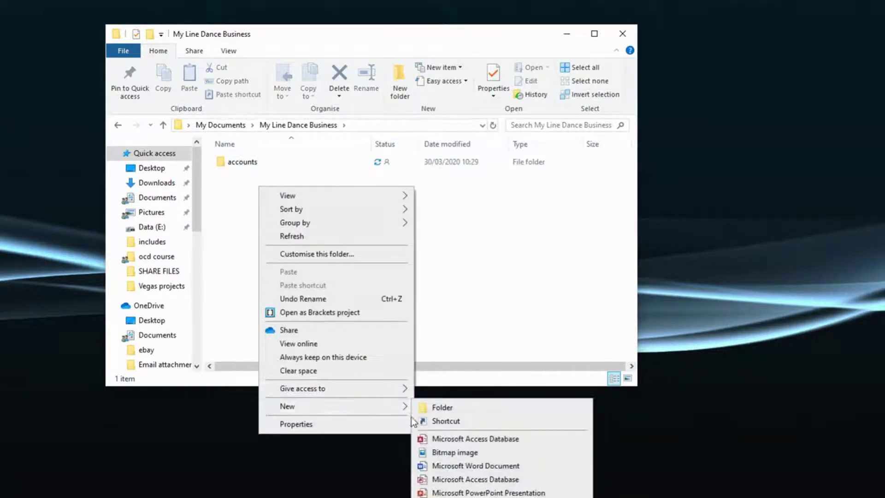
{"action": "left_click", "coordinate": [461, 408]}
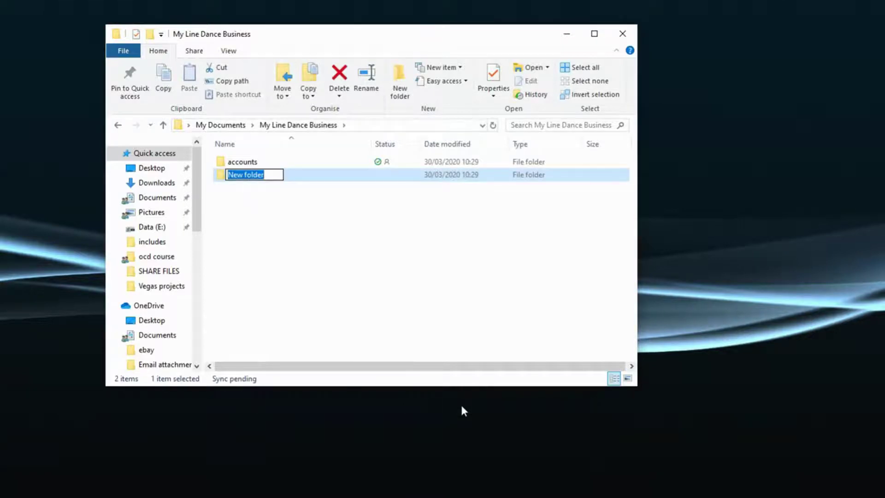
{"action": "type", "text": "danc"}
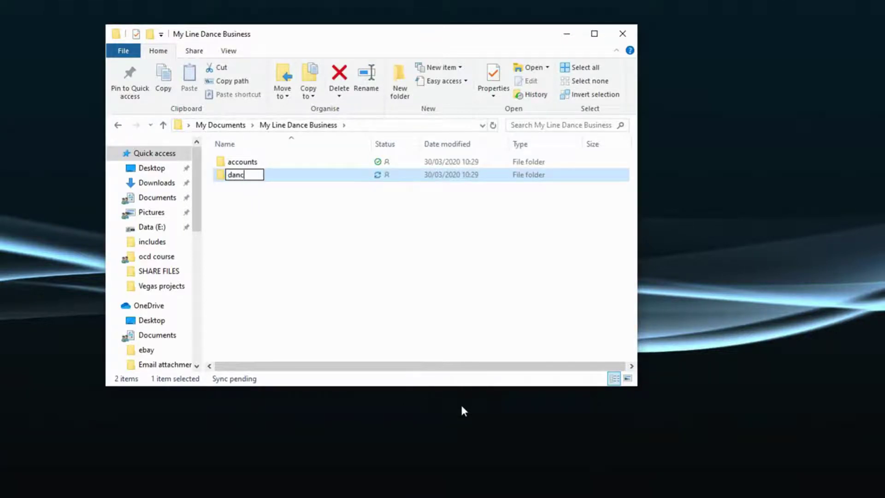
{"action": "type", "text": "e scripts"}
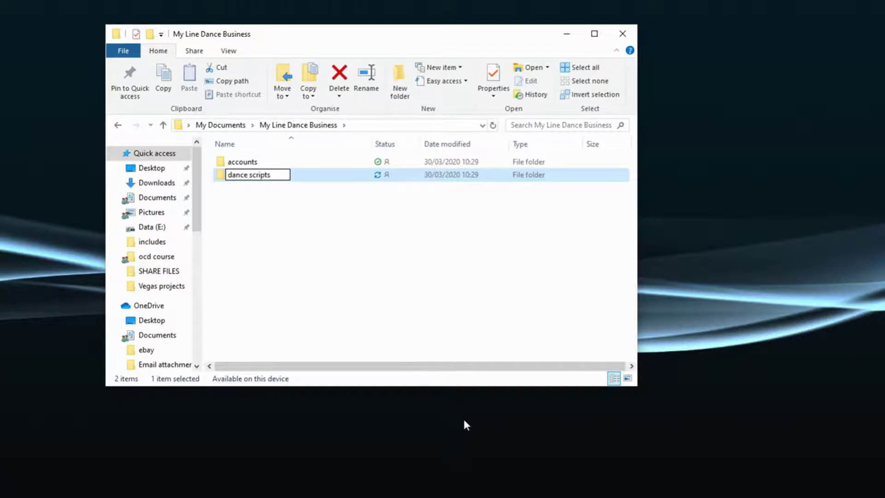
{"action": "left_click", "coordinate": [330, 189]}
Step: Add two more subfolders named "music" and "video" to the My Line Dance Business folder
{"action": "left_click", "coordinate": [399, 95]}
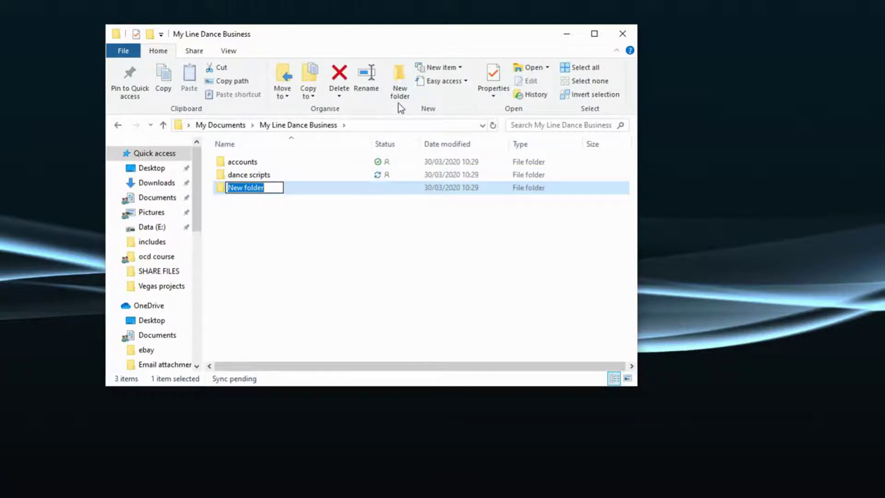
{"action": "type", "text": "music"}
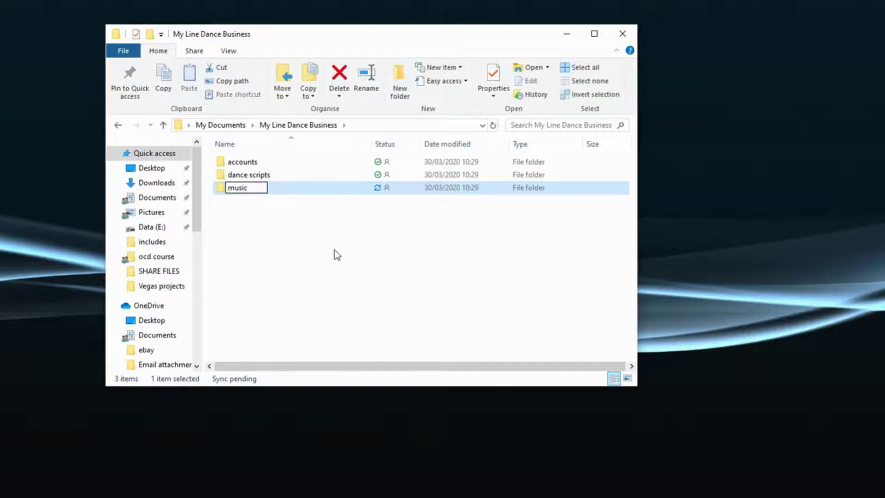
{"action": "key", "text": "Return"}
{"action": "left_click", "coordinate": [399, 97]}
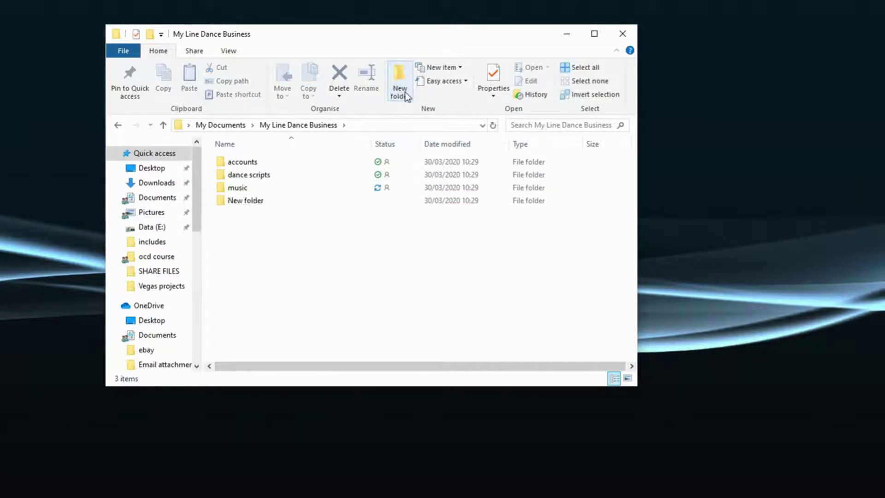
{"action": "type", "text": "video"}
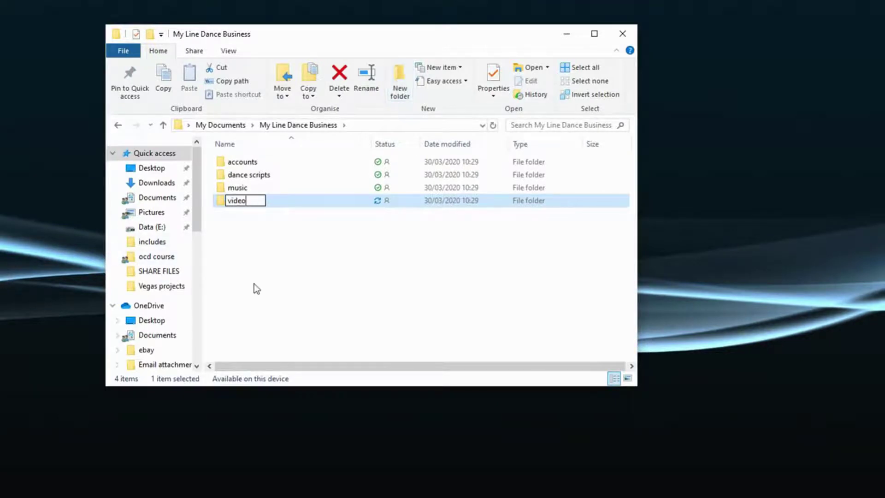
{"action": "left_click", "coordinate": [281, 297]}
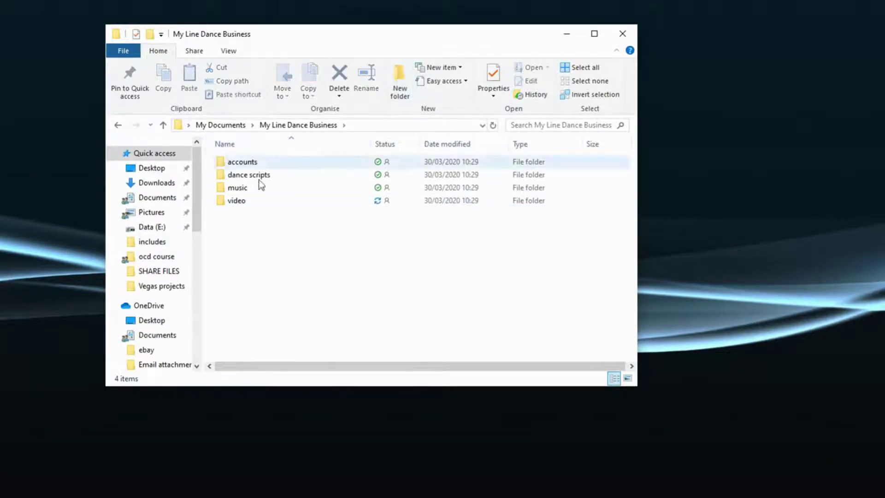
Step: Open the video folder and create a subfolder named "completed" inside it
{"action": "mouse_move", "coordinate": [232, 205]}
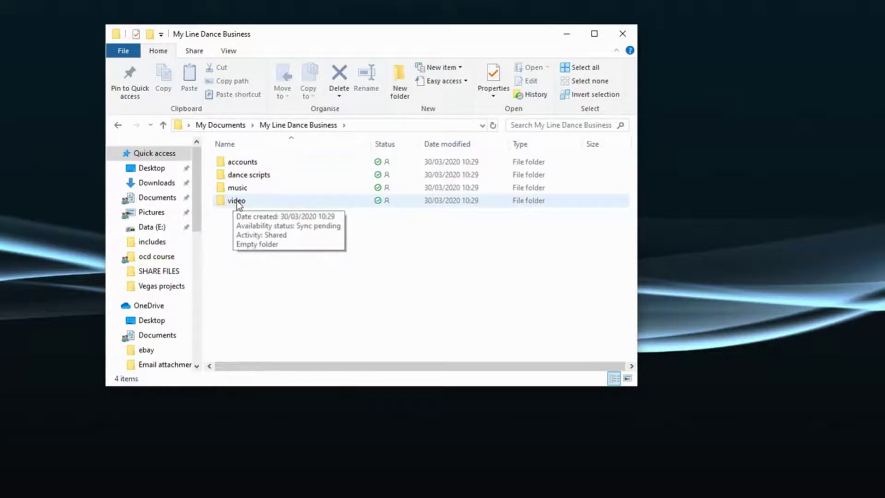
{"action": "double_click", "coordinate": [237, 202]}
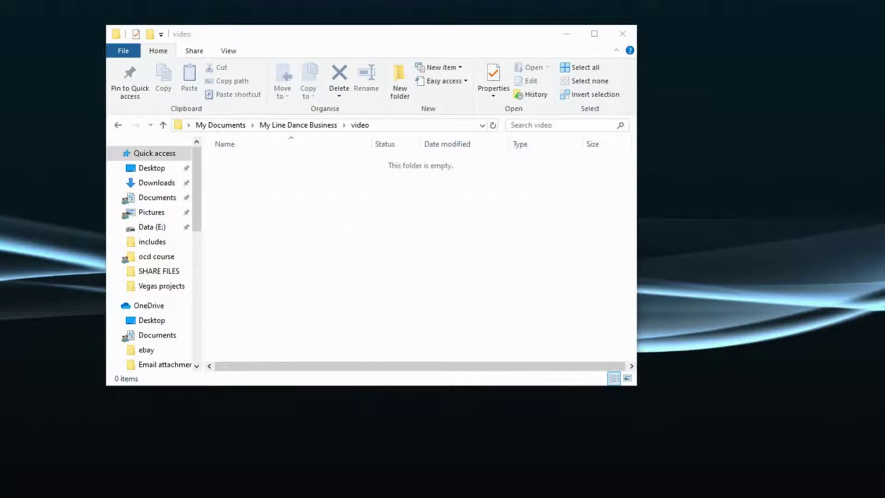
{"action": "right_click", "coordinate": [466, 200]}
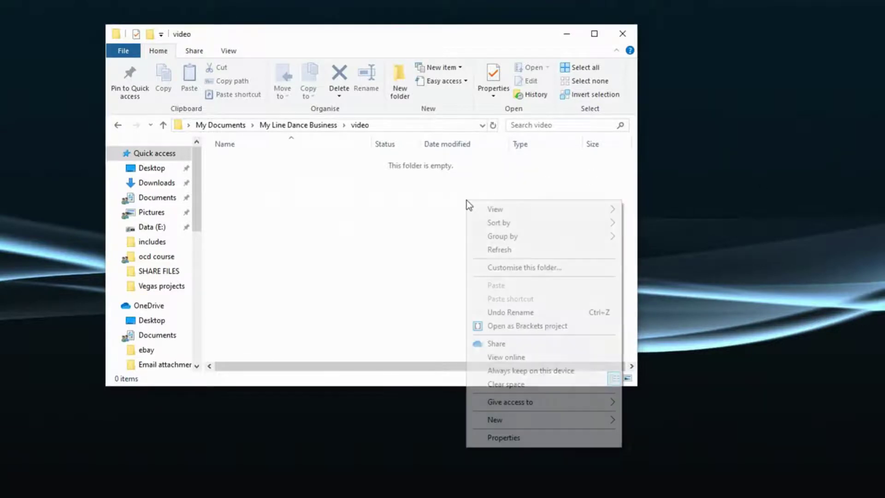
{"action": "mouse_move", "coordinate": [532, 425]}
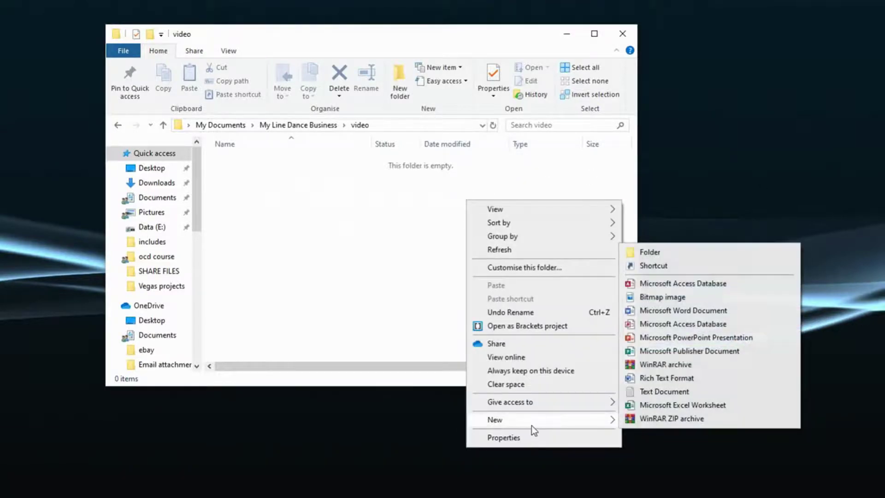
{"action": "left_click", "coordinate": [693, 251]}
{"action": "type", "text": "com"}
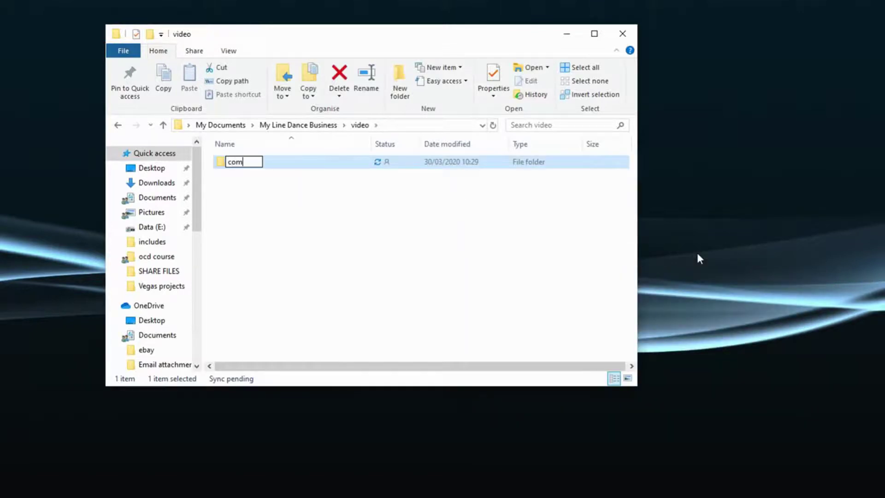
{"action": "type", "text": "pleted"}
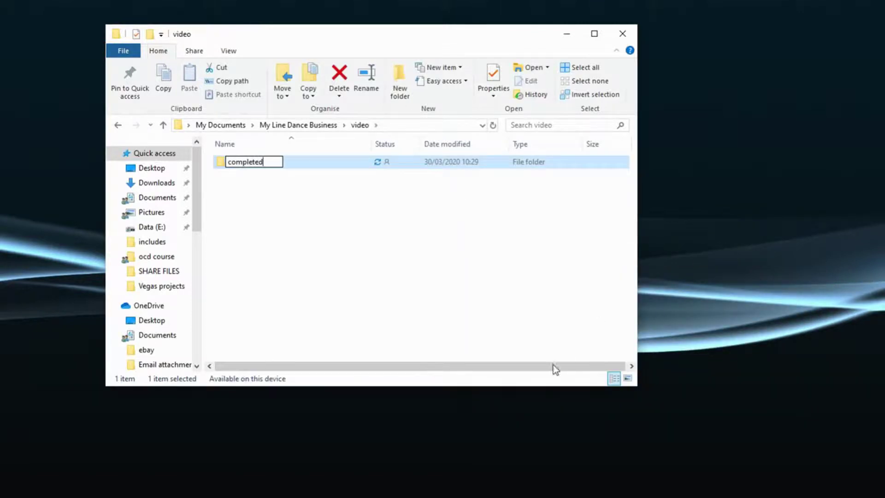
{"action": "left_click", "coordinate": [350, 252]}
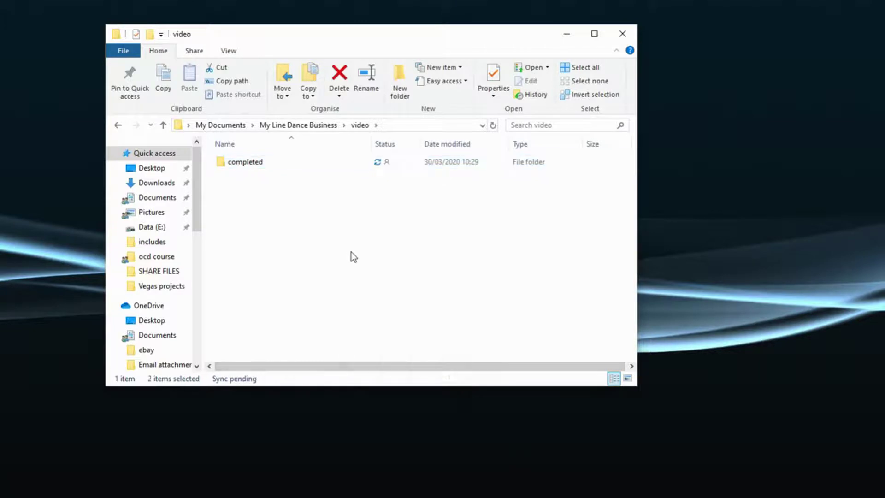
Step: Create a subfolder named "media library" in the video folder
{"action": "right_click", "coordinate": [350, 253]}
{"action": "mouse_move", "coordinate": [460, 464]}
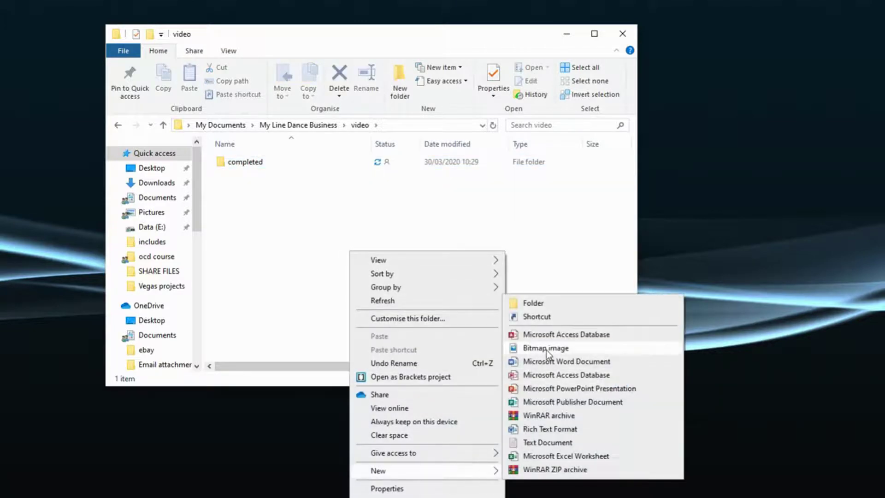
{"action": "left_click", "coordinate": [576, 309]}
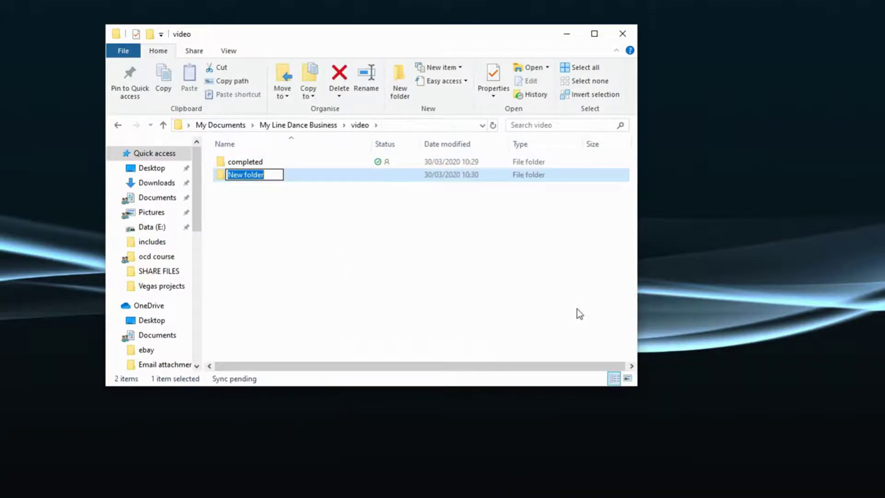
{"action": "type", "text": "media"}
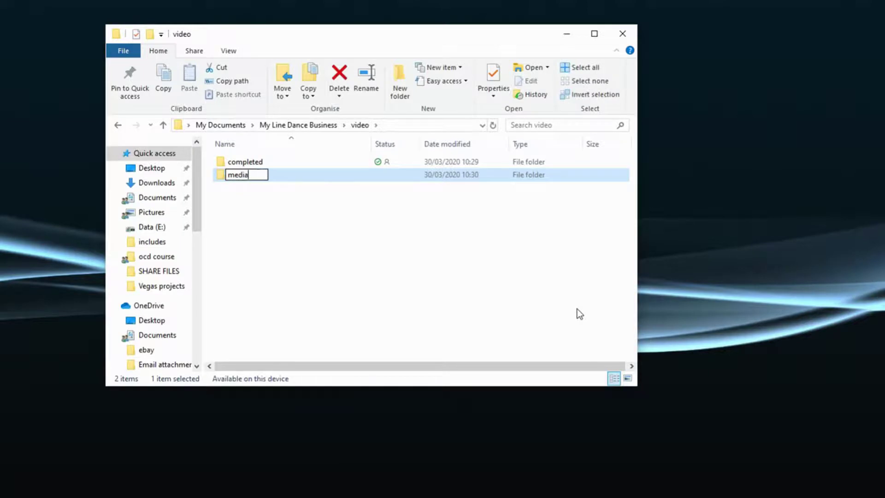
{"action": "type", "text": " library"}
{"action": "left_click", "coordinate": [375, 237]}
Step: Add two more subfolders named "projects" and "transfer" to the video folder
{"action": "left_click", "coordinate": [399, 92]}
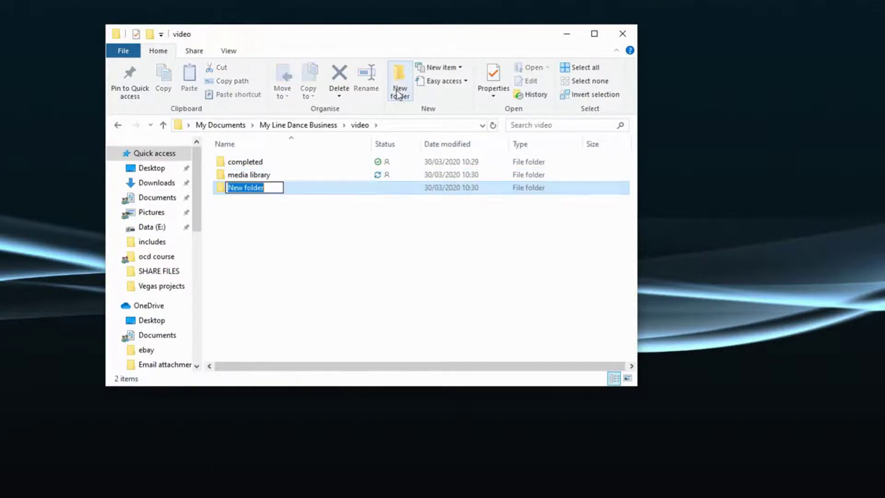
{"action": "type", "text": "projec"}
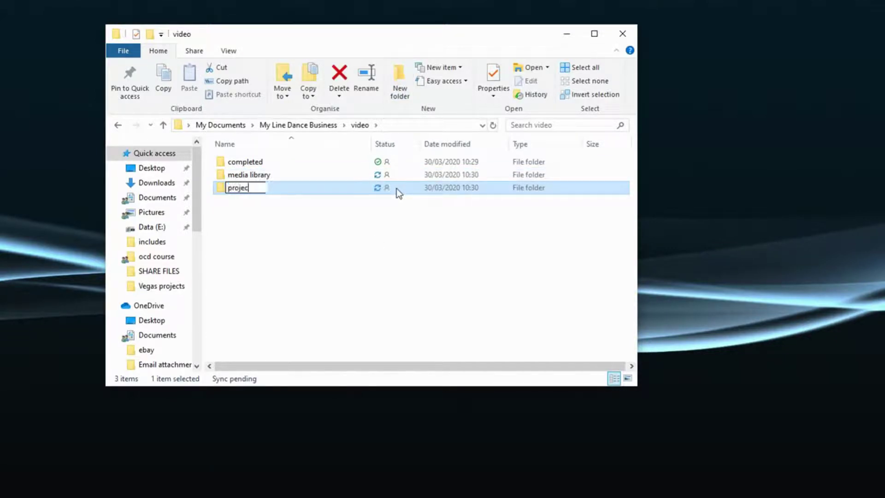
{"action": "type", "text": "ts"}
{"action": "left_click", "coordinate": [370, 229]}
{"action": "left_click", "coordinate": [400, 94]}
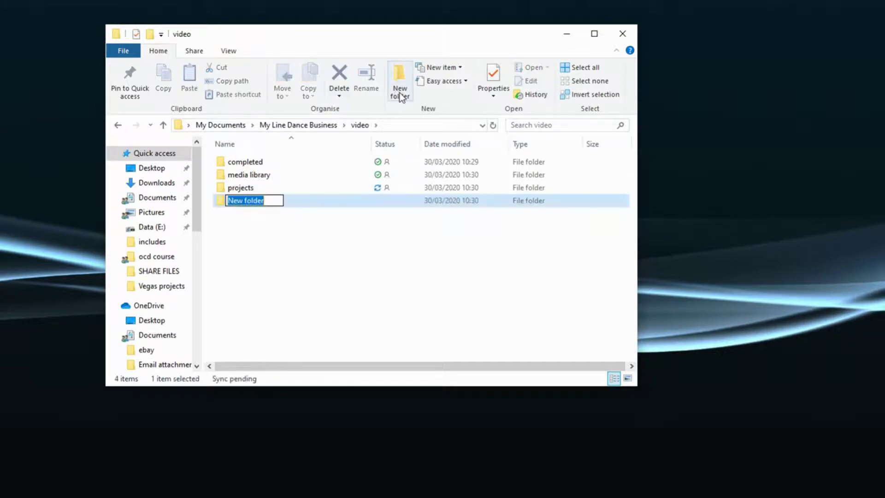
{"action": "type", "text": "transfe"}
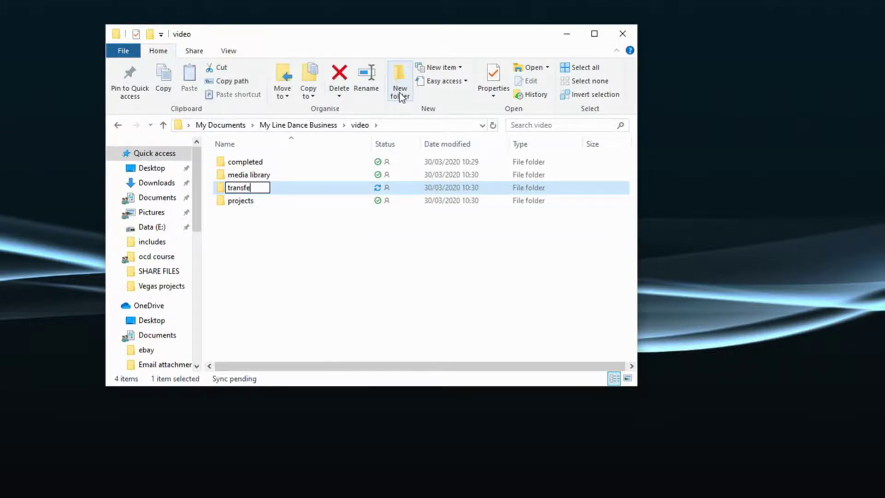
{"action": "type", "text": "r"}
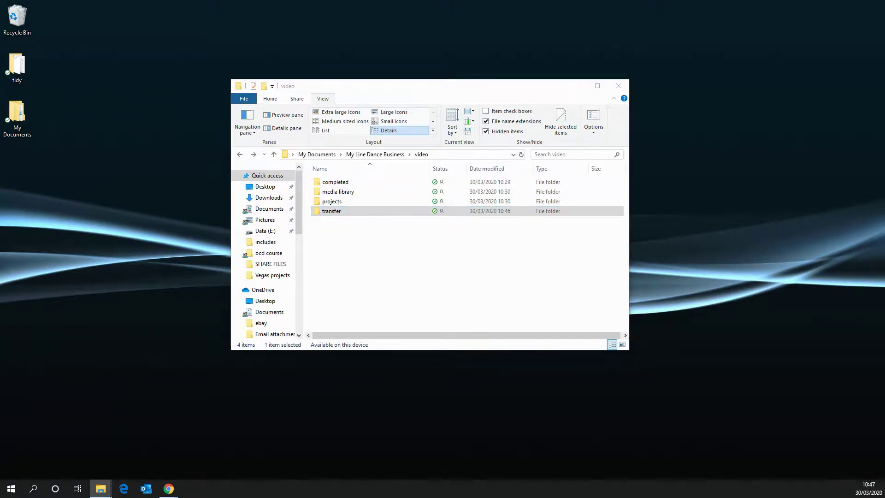
Step: Move the three MP4 files from the temp folder into the video folder's transfer subfolder
{"action": "left_click_drag", "start_coordinate": [884, 129], "coordinate": [762, 87]}
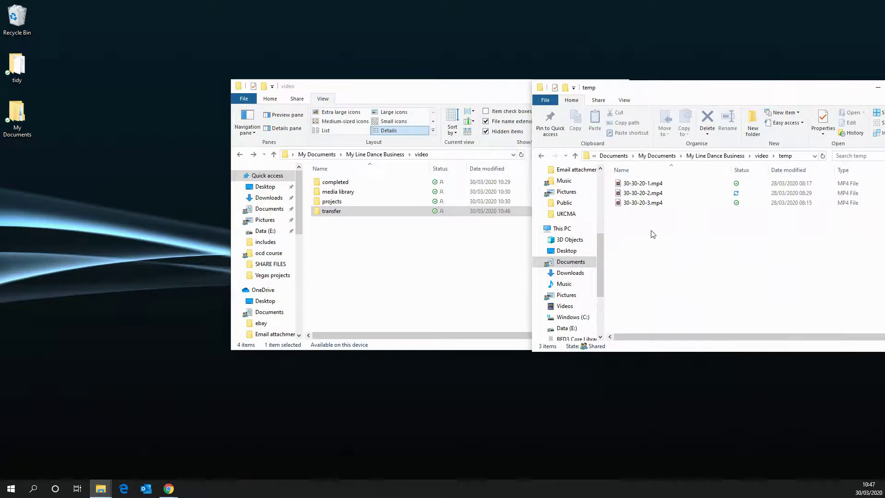
{"action": "left_click_drag", "start_coordinate": [659, 226], "coordinate": [630, 186]}
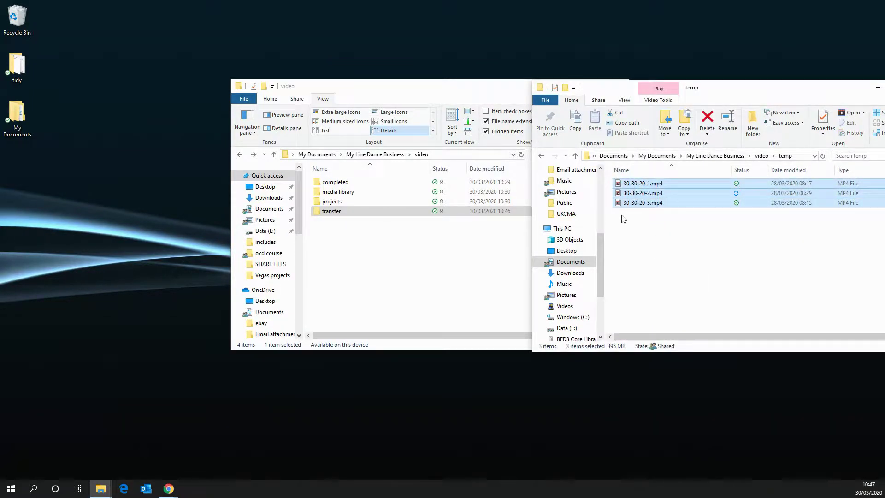
{"action": "double_click", "coordinate": [331, 213]}
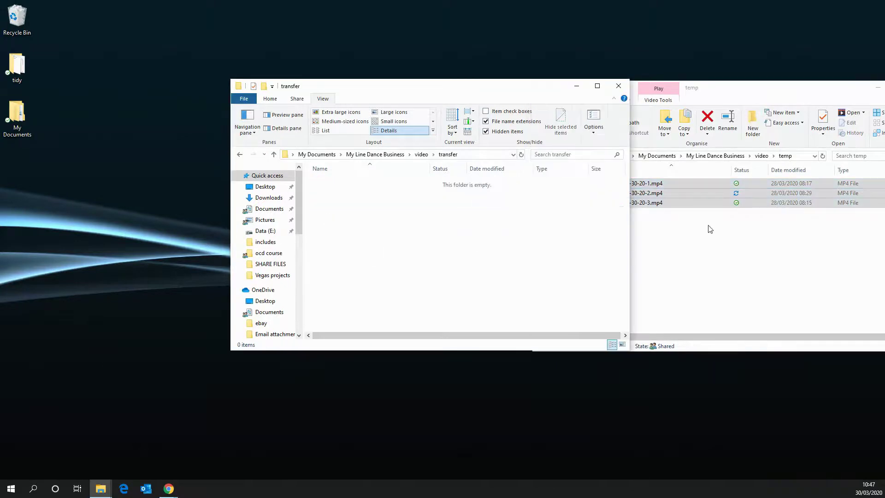
{"action": "left_click_drag", "start_coordinate": [662, 227], "coordinate": [424, 233]}
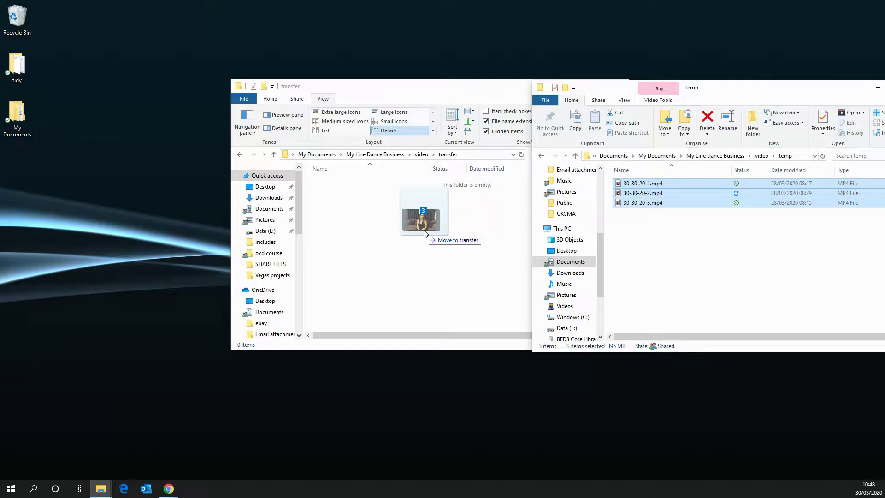
{"action": "left_click_drag", "start_coordinate": [424, 233], "coordinate": [423, 233]}
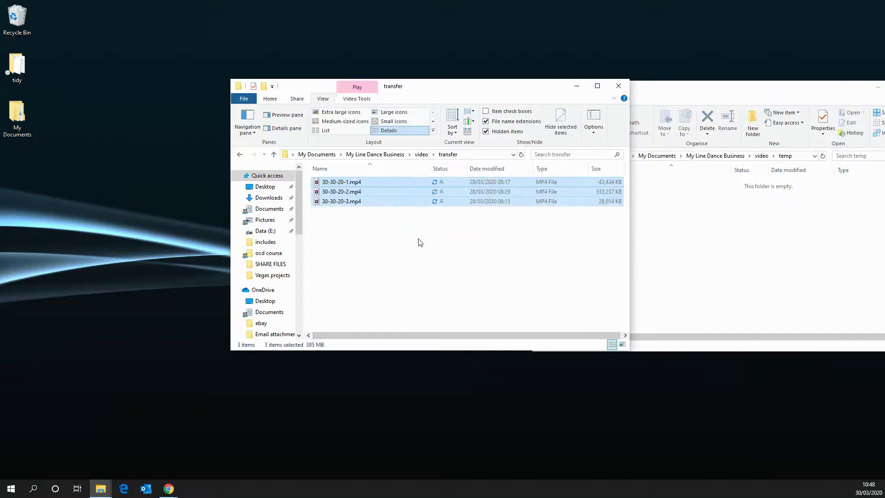
{"action": "left_click", "coordinate": [420, 243]}
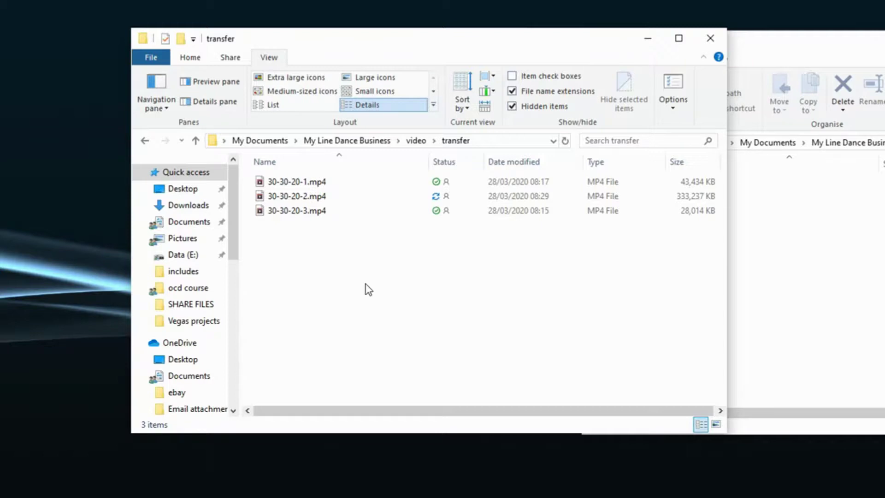
Step: Rename the file 30-30-20-1.mp4 in the transfer folder as katrina-intro.mp4
{"action": "left_click", "coordinate": [303, 186]}
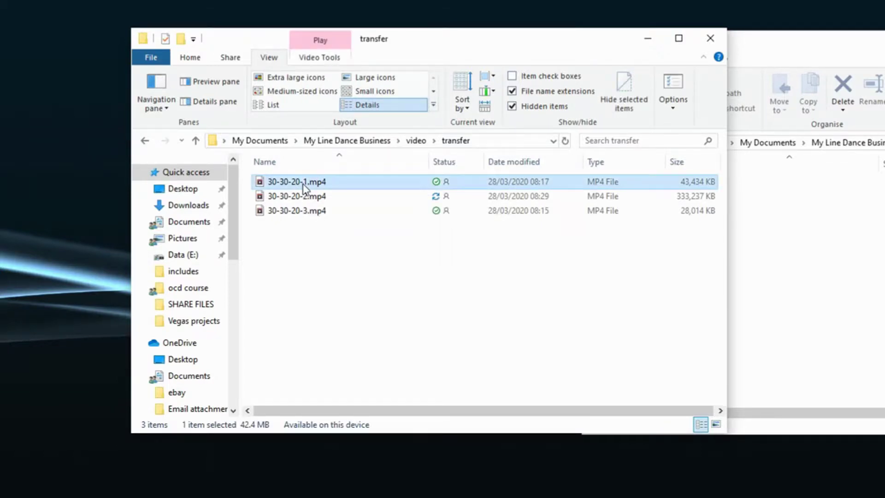
{"action": "left_click", "coordinate": [302, 184]}
{"action": "left_click_drag", "start_coordinate": [309, 182], "coordinate": [249, 189]}
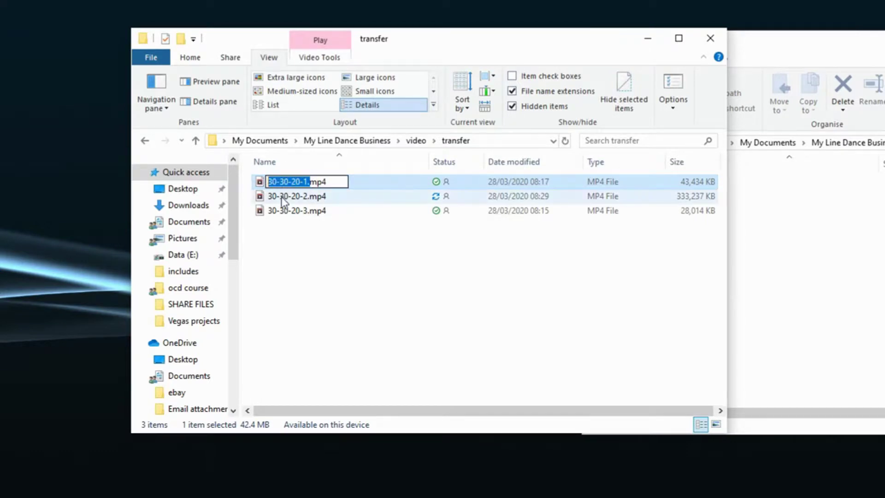
{"action": "type", "text": "katrina"}
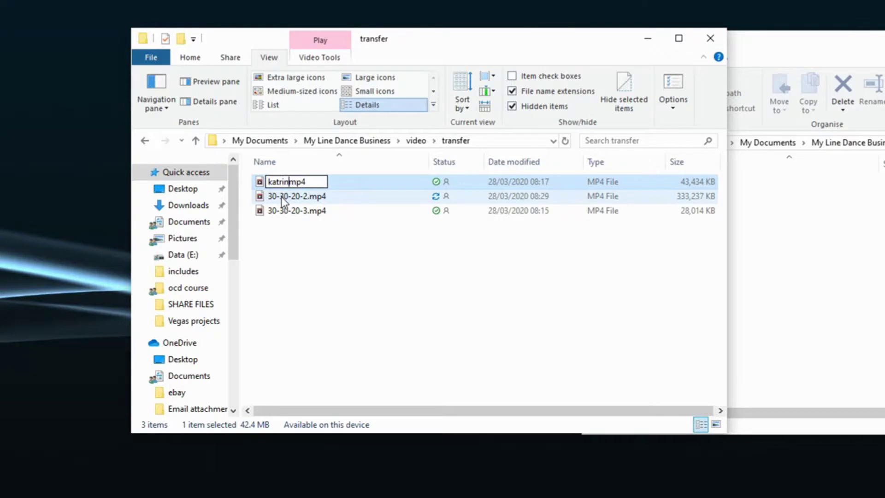
{"action": "type", "text": "-intro"}
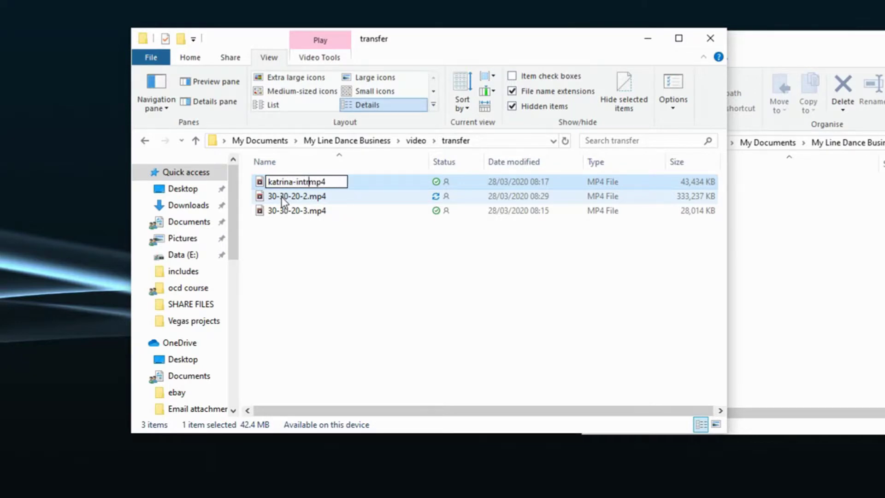
{"action": "type", "text": "."}
{"action": "key", "text": "Return"}
Step: Rename the file 30-30-20-2.mp4 as katrina-teach.mp4
{"action": "left_click", "coordinate": [292, 183]}
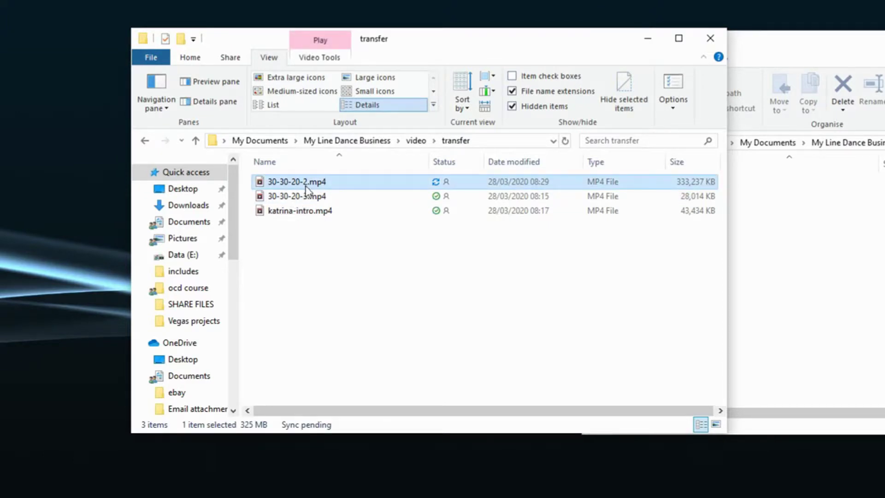
{"action": "left_click", "coordinate": [305, 183]}
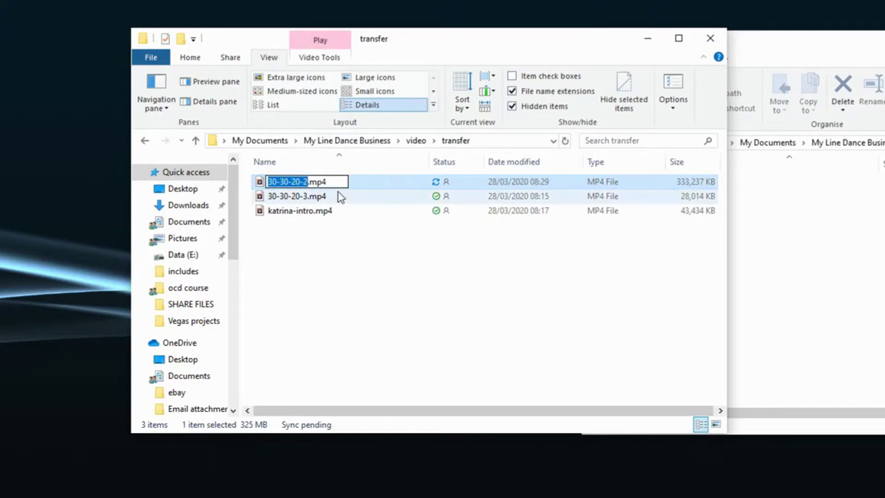
{"action": "type", "text": "katrina-"}
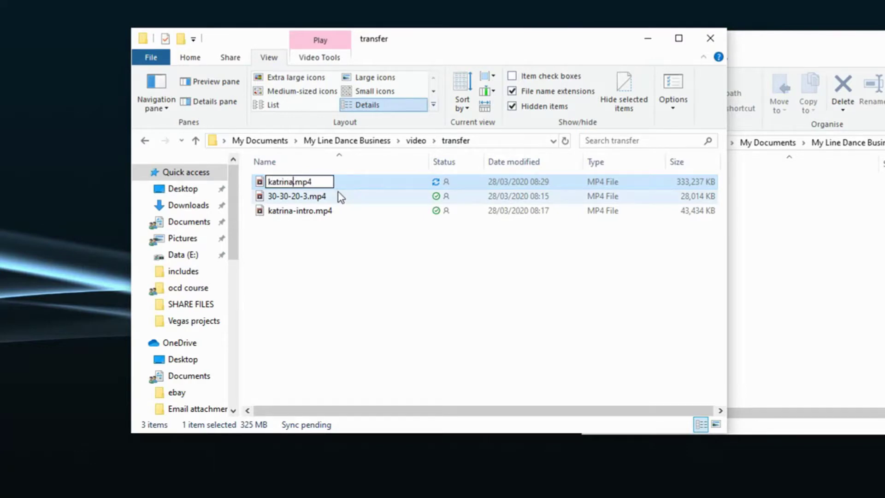
{"action": "type", "text": "teach"}
{"action": "left_click", "coordinate": [355, 322]}
Step: Rename the file 30-30-20-3.mp4 as "katrina outro.mp4"
{"action": "left_click", "coordinate": [303, 184]}
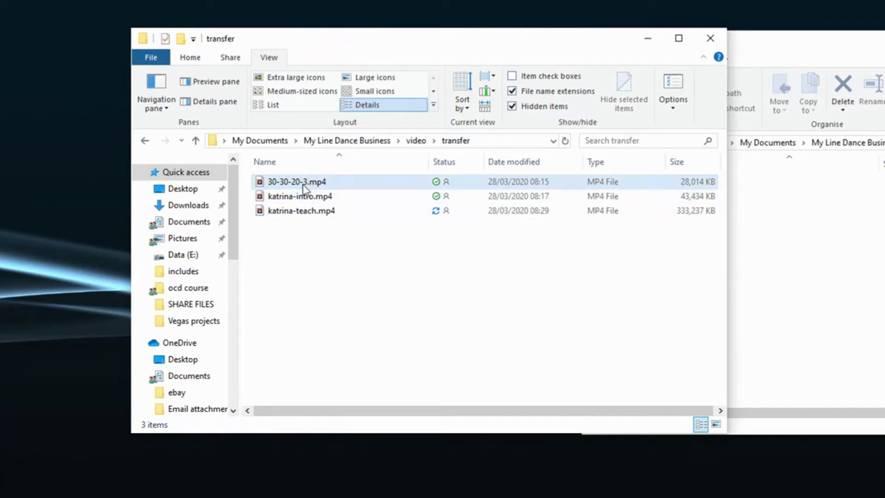
{"action": "left_click", "coordinate": [301, 183]}
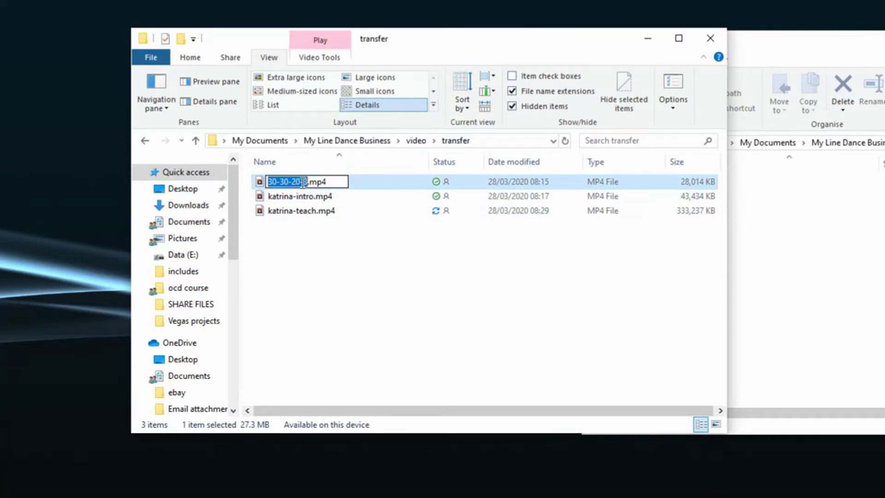
{"action": "type", "text": "katrina out"}
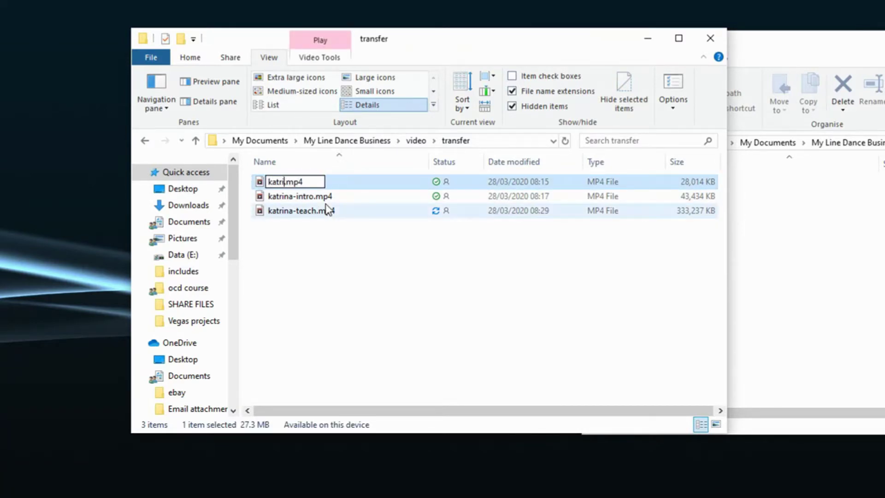
{"action": "type", "text": "ro"}
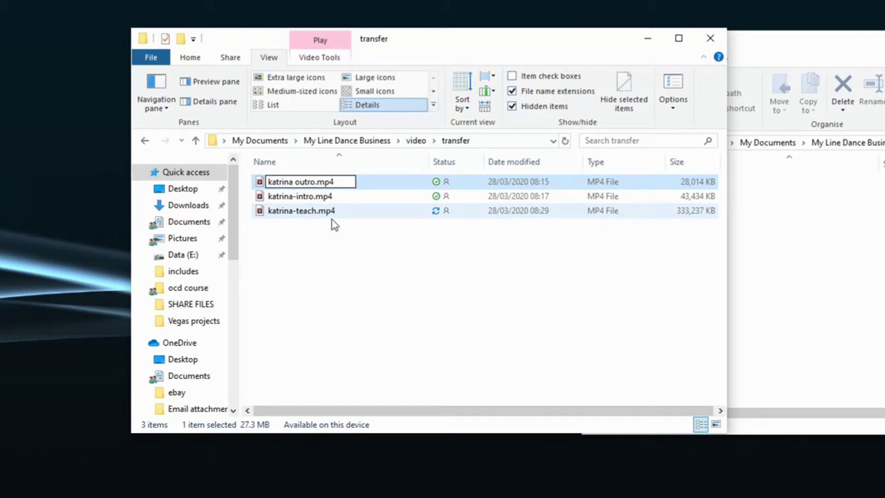
{"action": "left_click", "coordinate": [339, 280]}
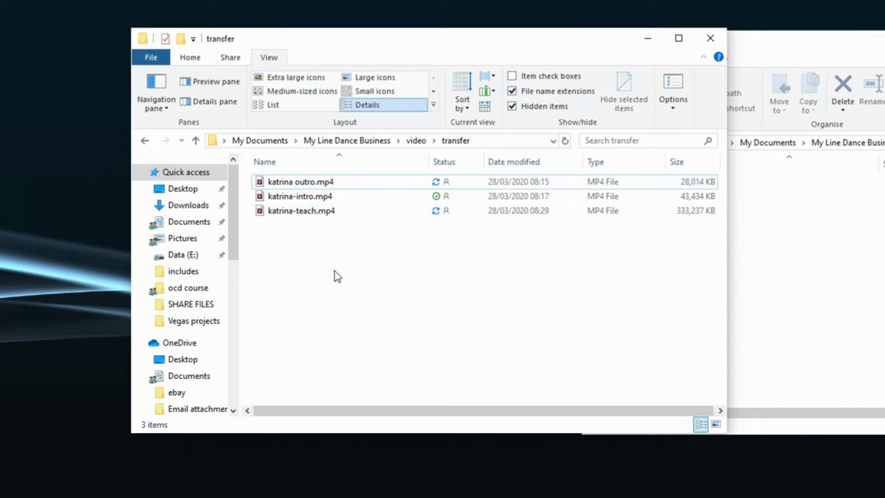
Step: Replace the space in the outro video's file name with a hyphen, making it katrina-outro.mp4
{"action": "left_click", "coordinate": [297, 183]}
{"action": "left_click", "coordinate": [298, 184]}
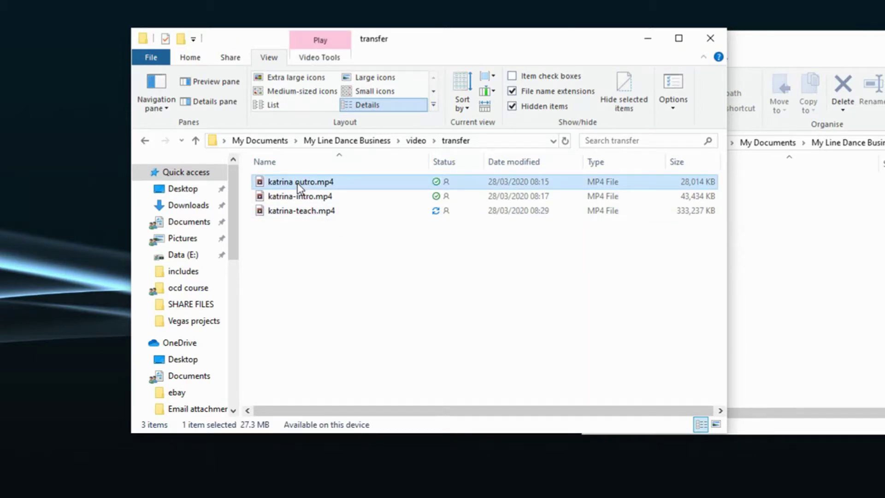
{"action": "left_click", "coordinate": [296, 182]}
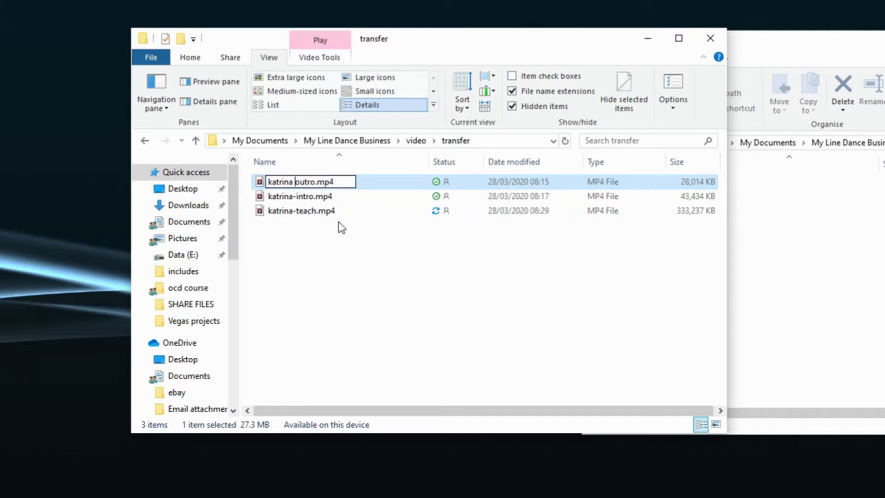
{"action": "key", "text": "BackSpace"}
{"action": "type", "text": "-"}
{"action": "key", "text": "BackSpace"}
{"action": "type", "text": "_"}
{"action": "key", "text": "BackSpace"}
{"action": "type", "text": "-"}
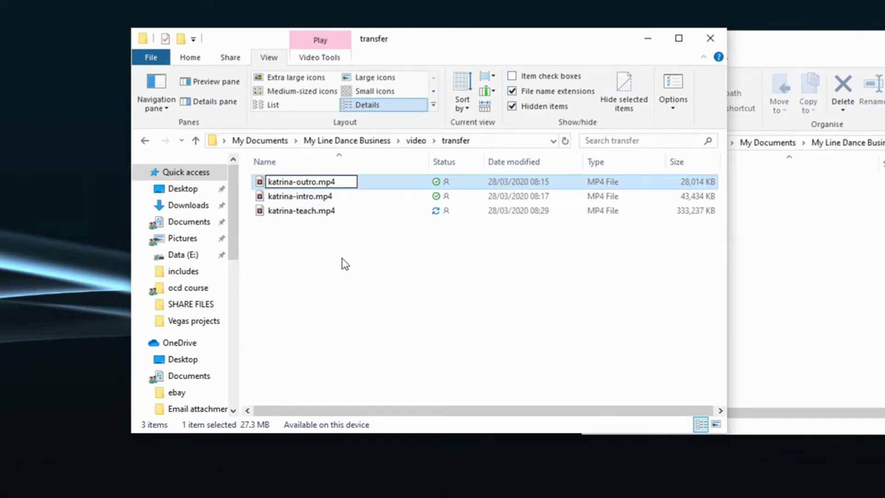
{"action": "key", "text": "Return"}
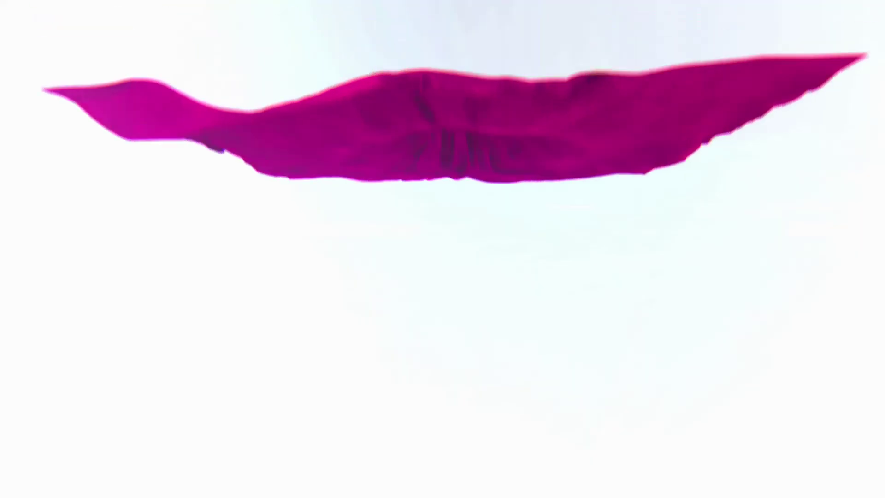